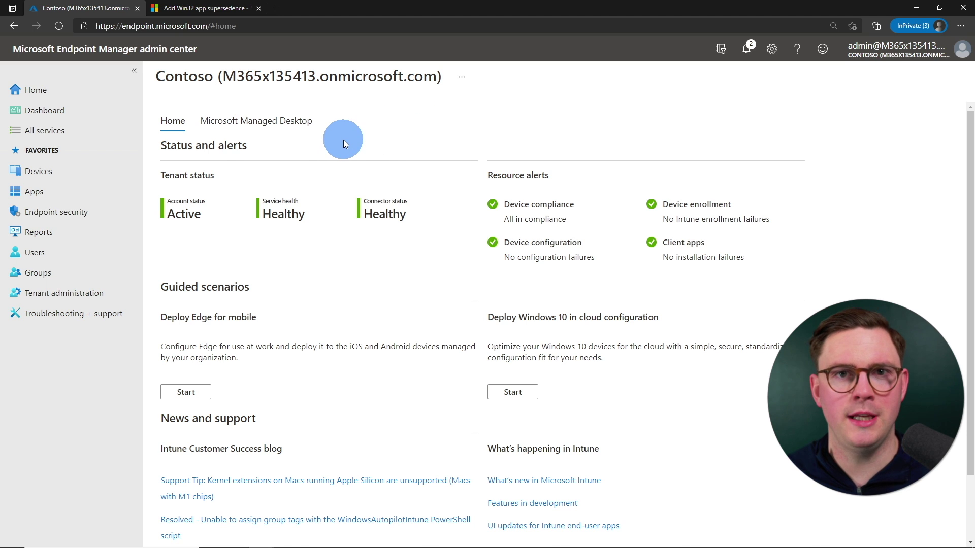
- Open the Windows apps list under Apps and pick out the 7-Zip 19.00 entry
left_click(82, 194)
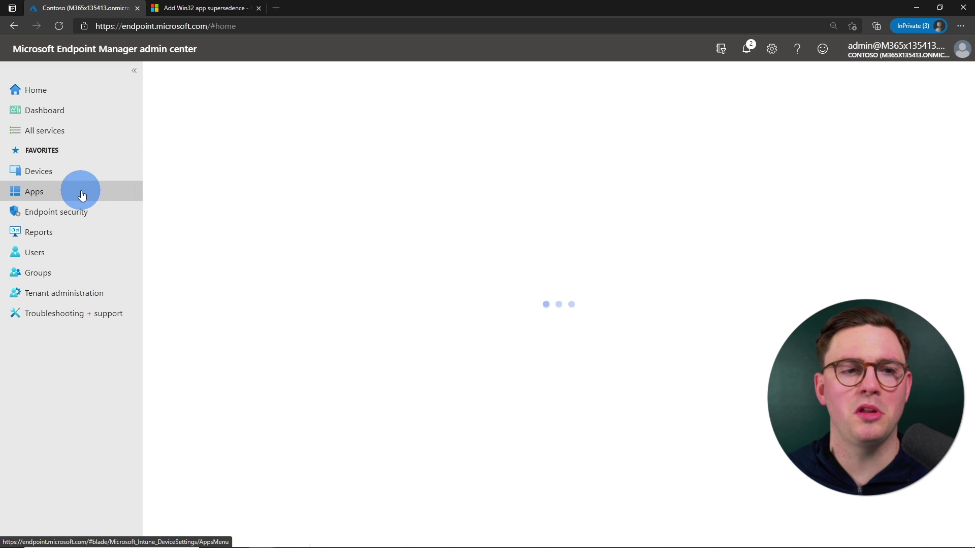
left_click(213, 249)
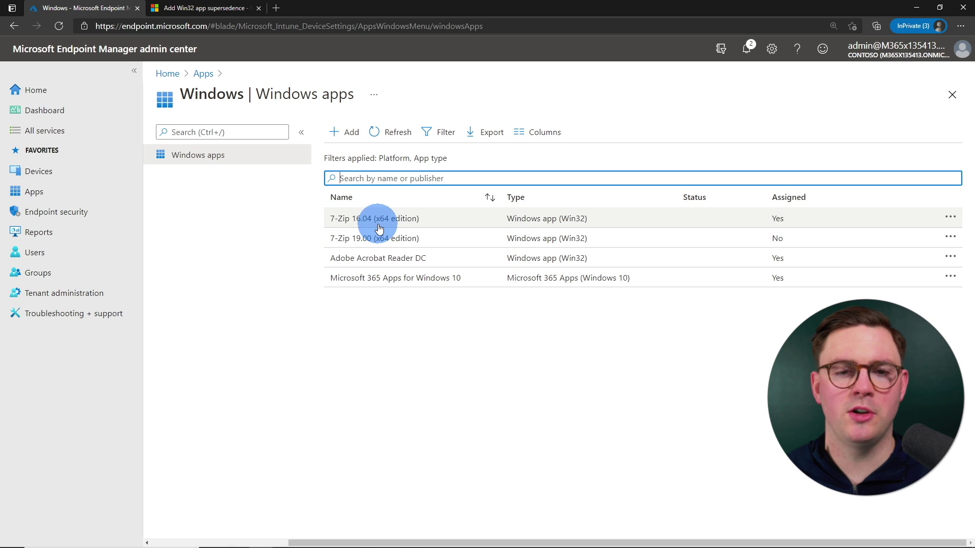
left_click(333, 247)
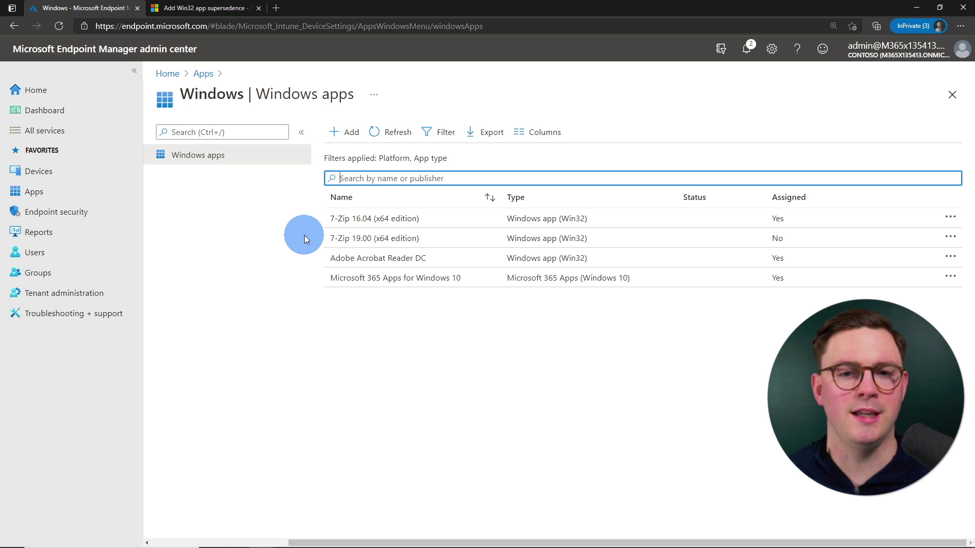
- Open the 7-Zip 16.04 (x64 edition) app's properties and scroll down to its detection rules
left_click(360, 217)
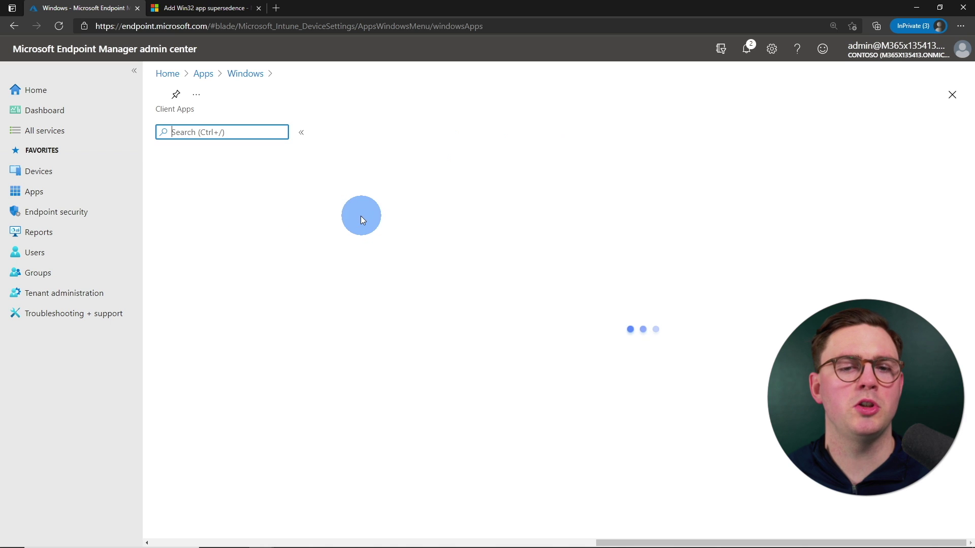
left_click(239, 212)
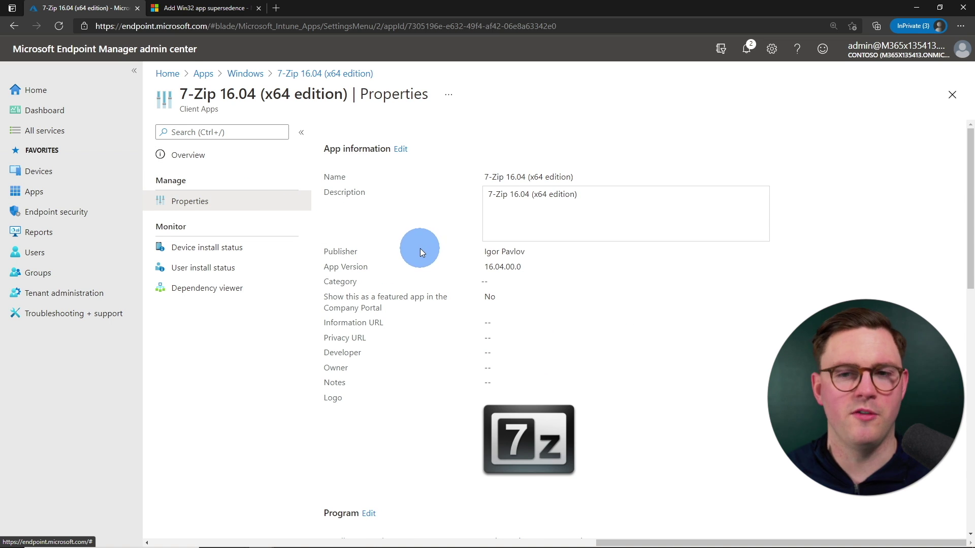
scroll(420, 248, "down", 2)
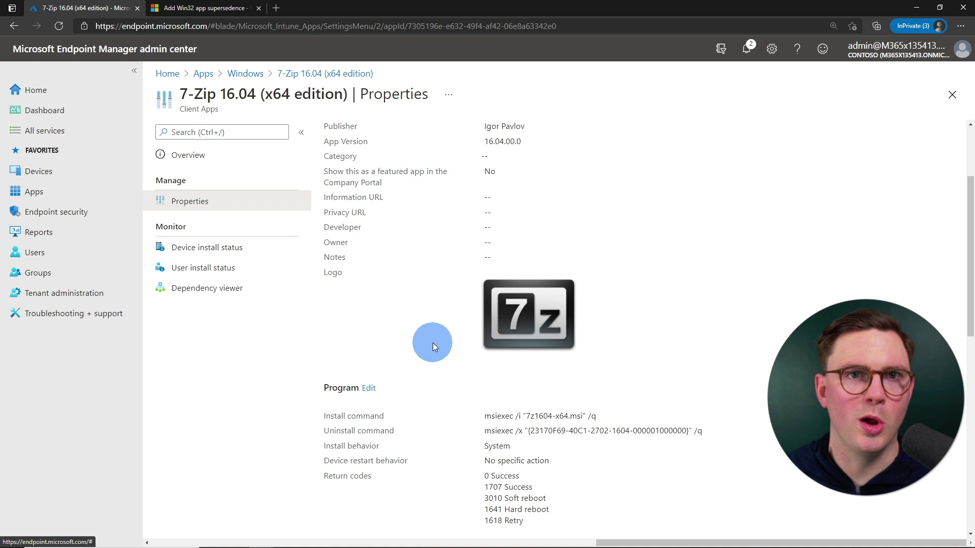
scroll(413, 331, "down", 2)
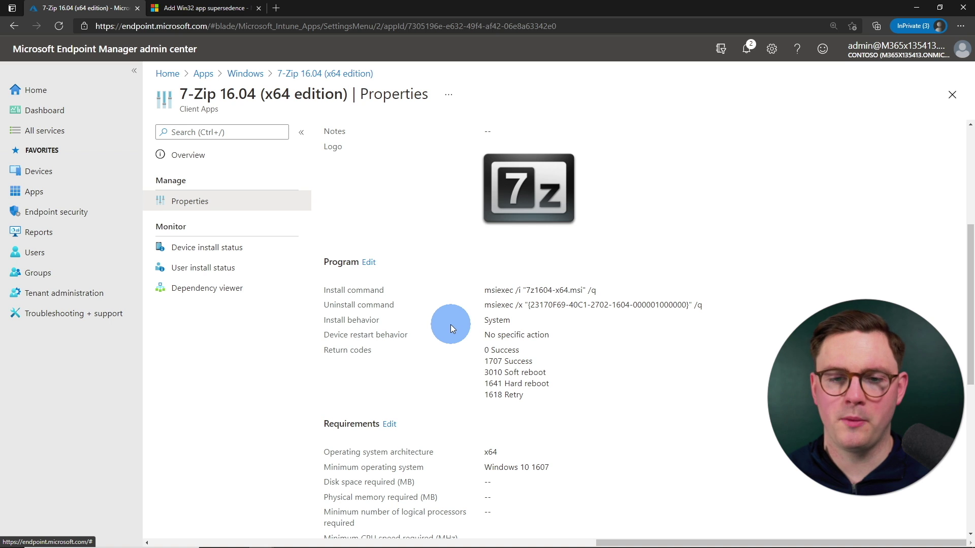
scroll(450, 328, "down", 4)
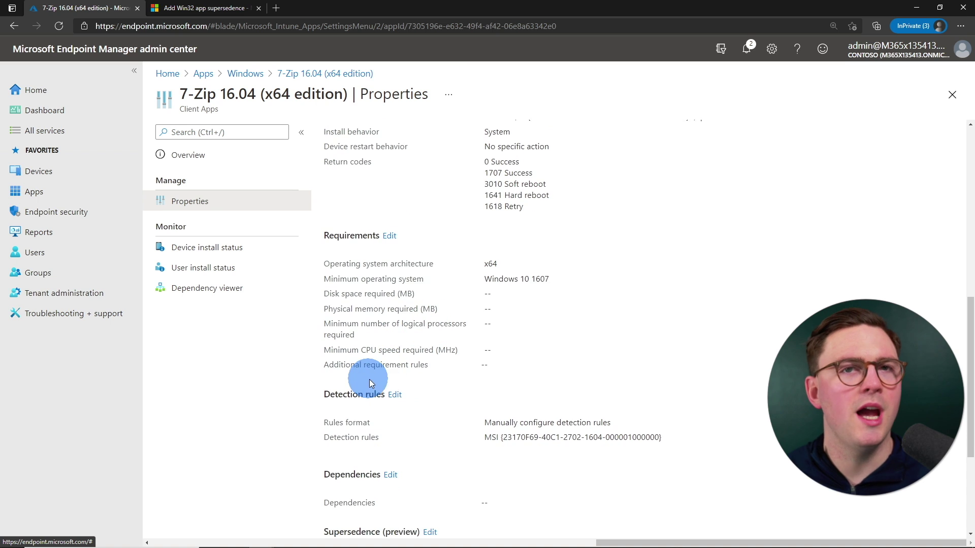
- Inspect 7-Zip 16.04's MSI detection rule, then return to the Windows apps list
left_click(395, 395)
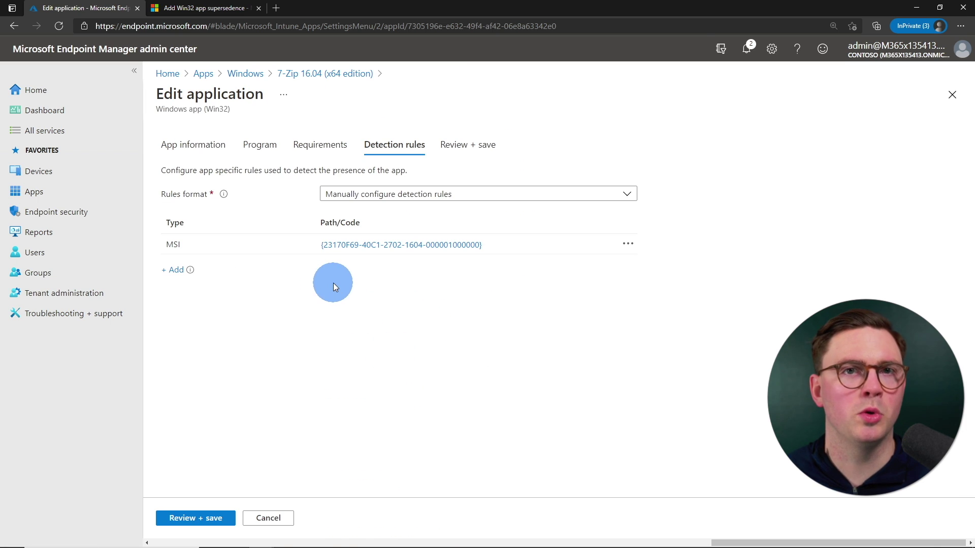
left_click(350, 246)
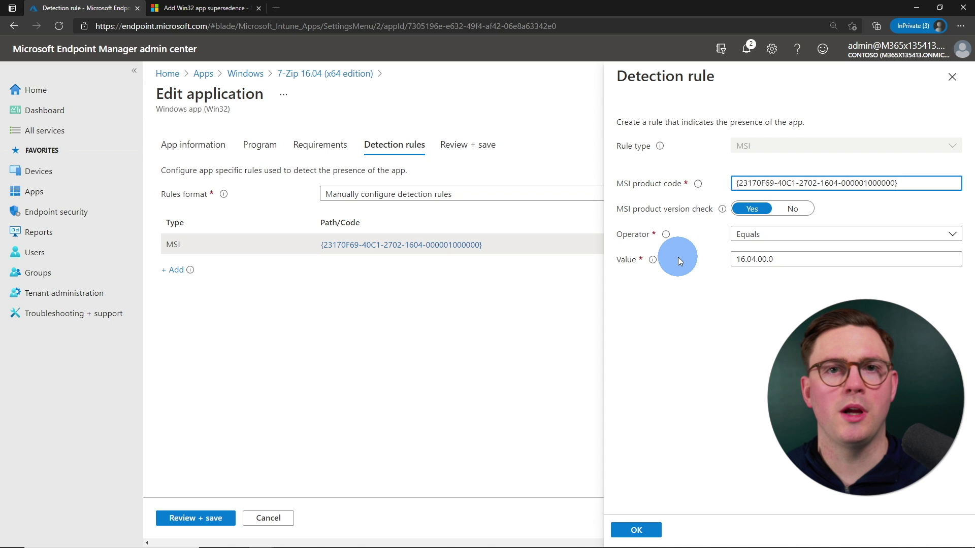
left_click(945, 78)
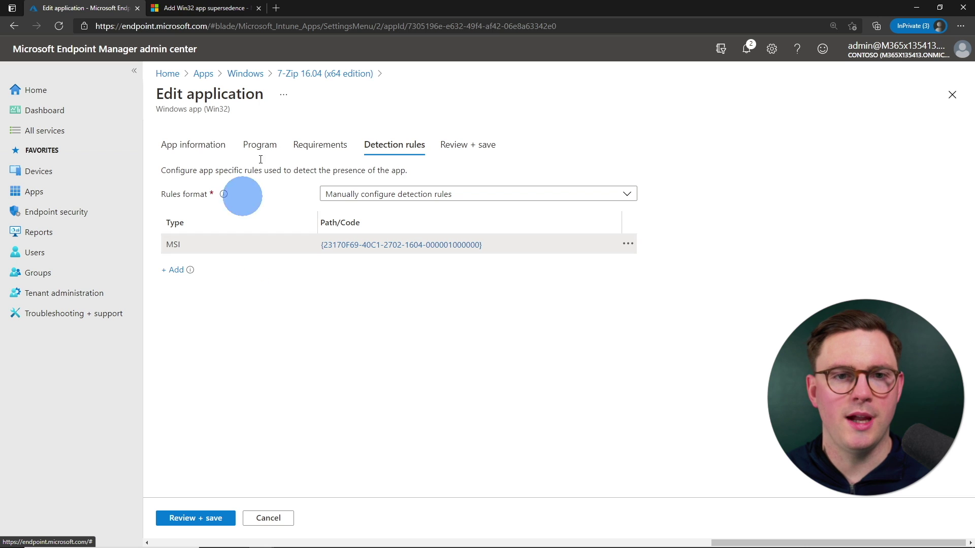
left_click(246, 74)
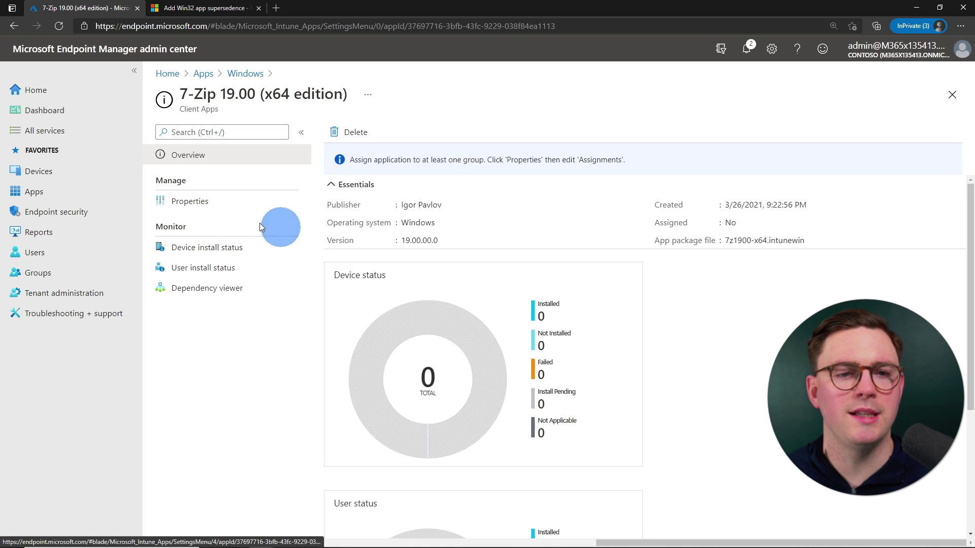
- Check 7-Zip 19.00's MSI detection rule shows version 19.00.00.0, then return to the Windows apps list
left_click(210, 202)
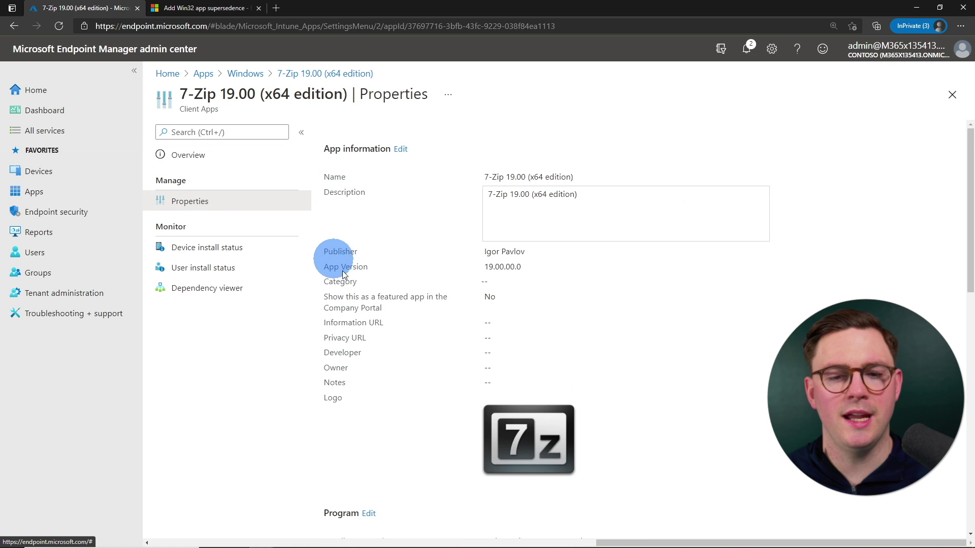
scroll(332, 257, "down", 7)
scroll(372, 337, "down", 3)
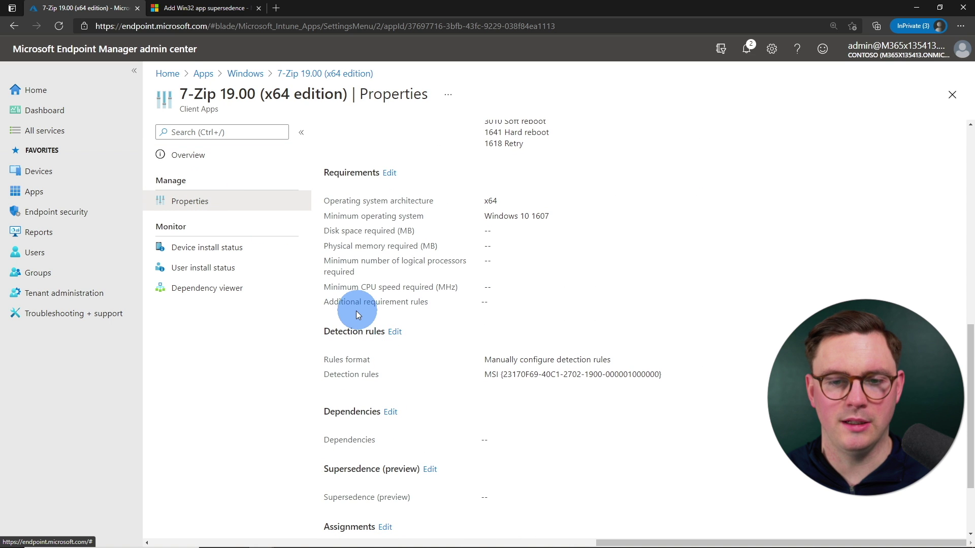
left_click(395, 334)
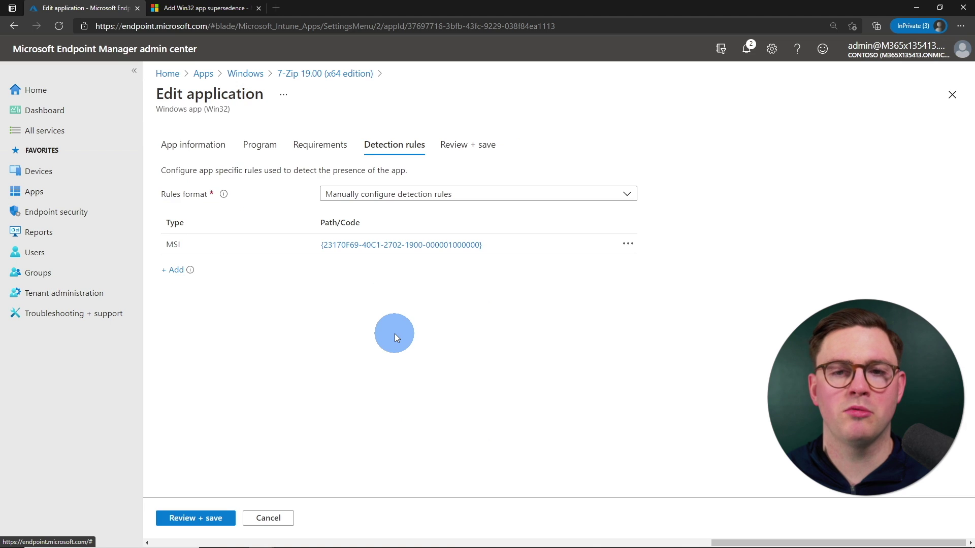
left_click(348, 252)
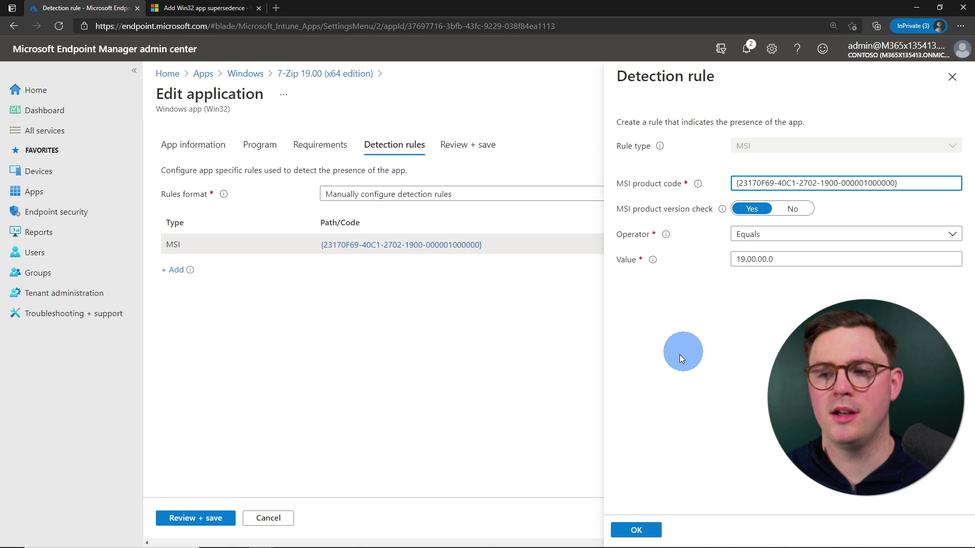
left_click(952, 77)
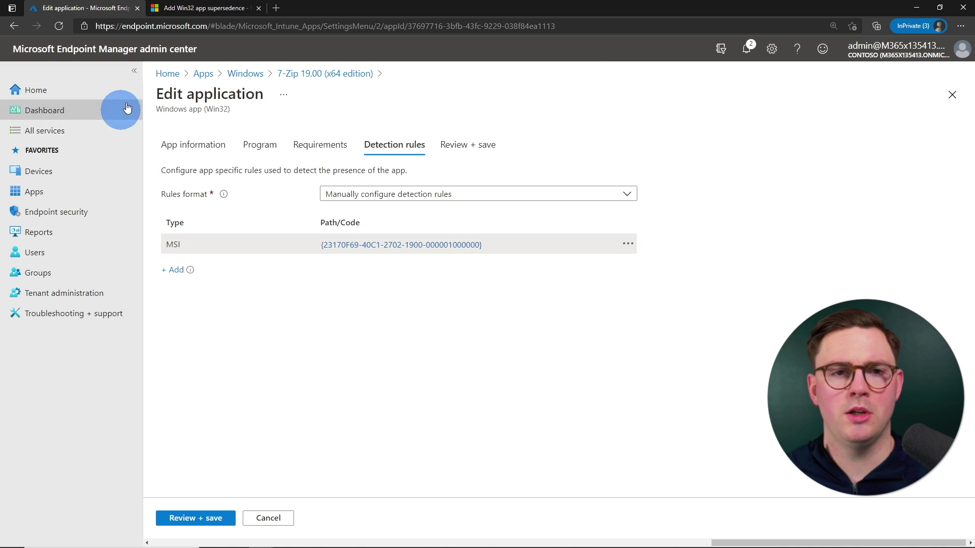
left_click(254, 76)
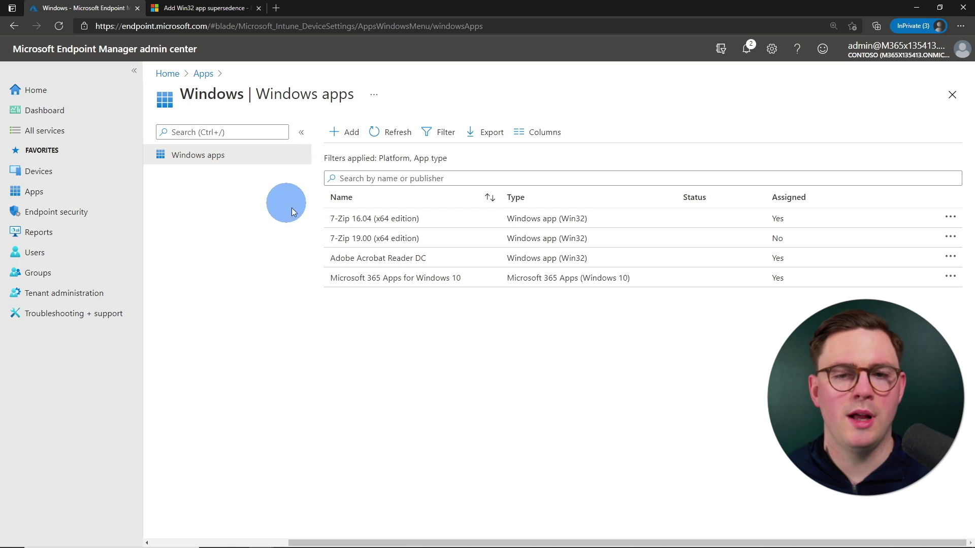
left_click(350, 240)
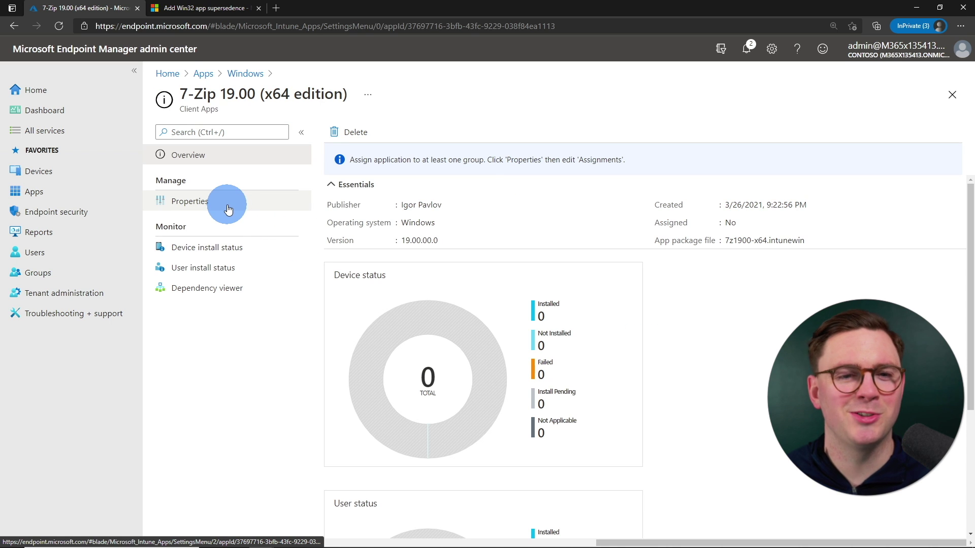
left_click(228, 210)
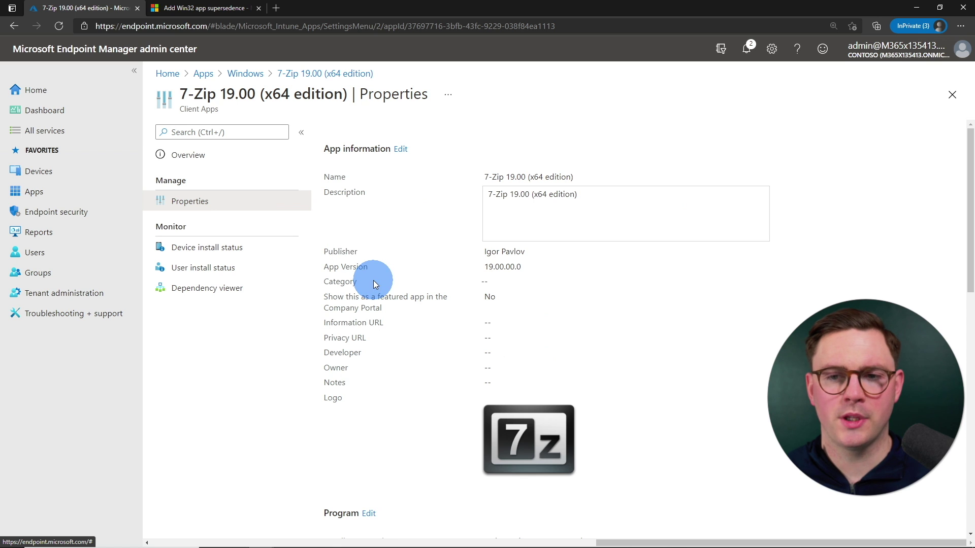
scroll(373, 281, "down", 10)
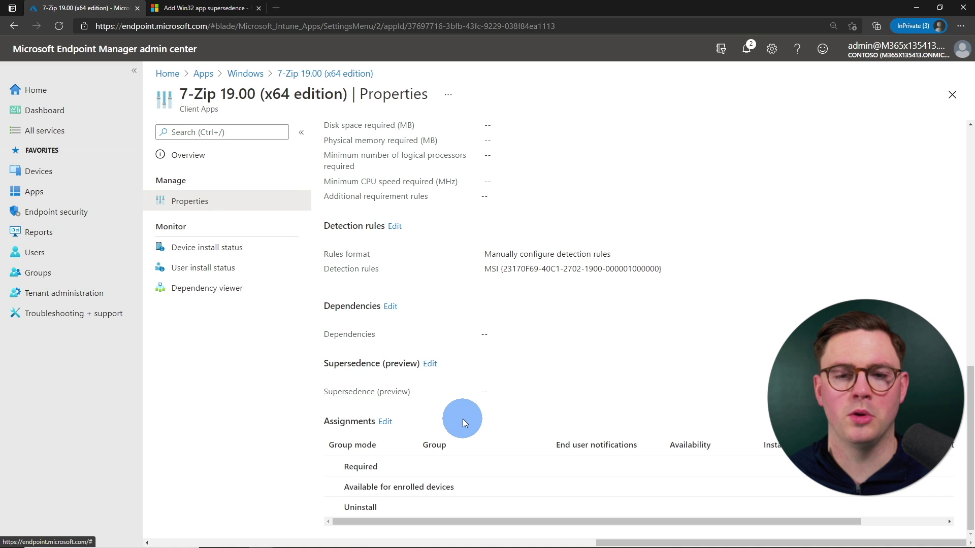
- Open 7-Zip 19.00's Supersedence (preview) settings for editing and switch to the supersedence documentation tab
left_click(430, 364)
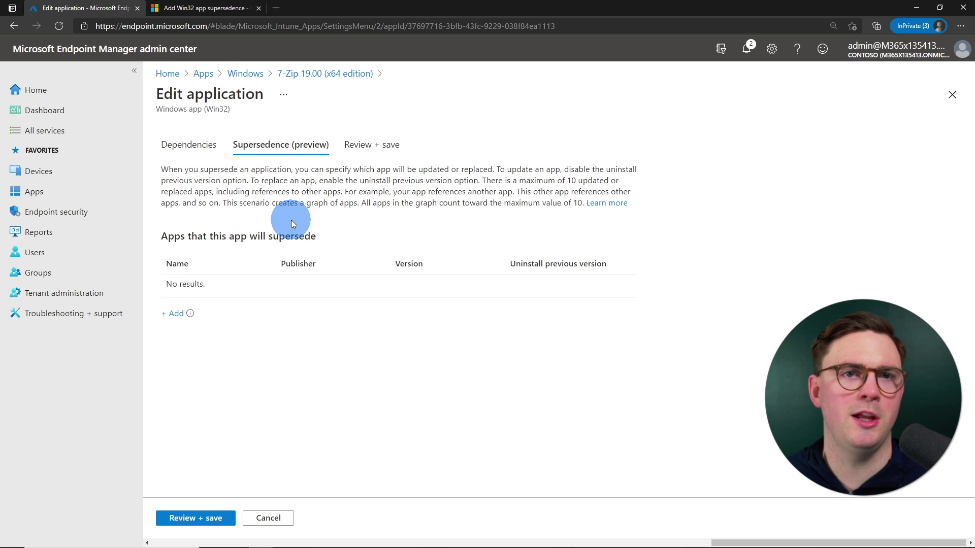
left_click(213, 8)
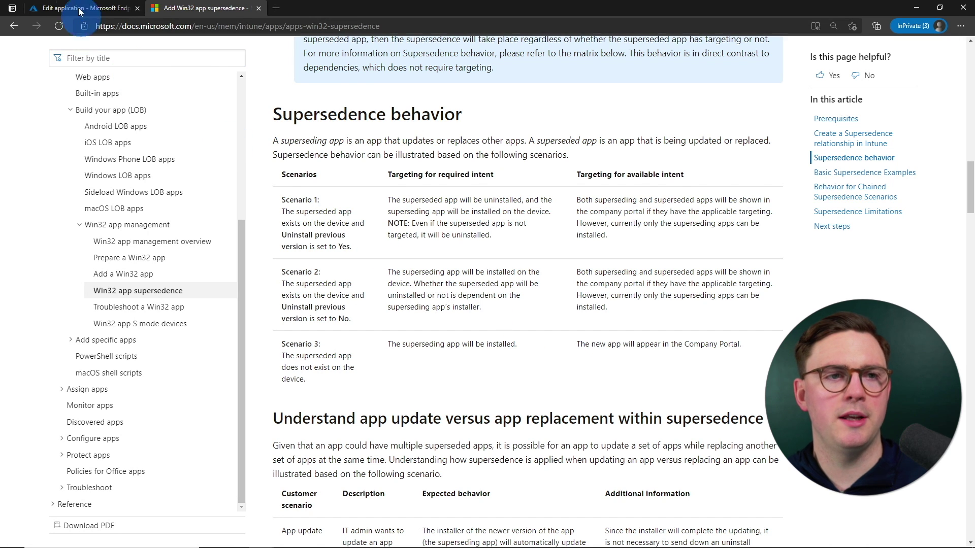
- Return to the admin center's 7-Zip 19.00 supersedence editor
left_click(48, 8)
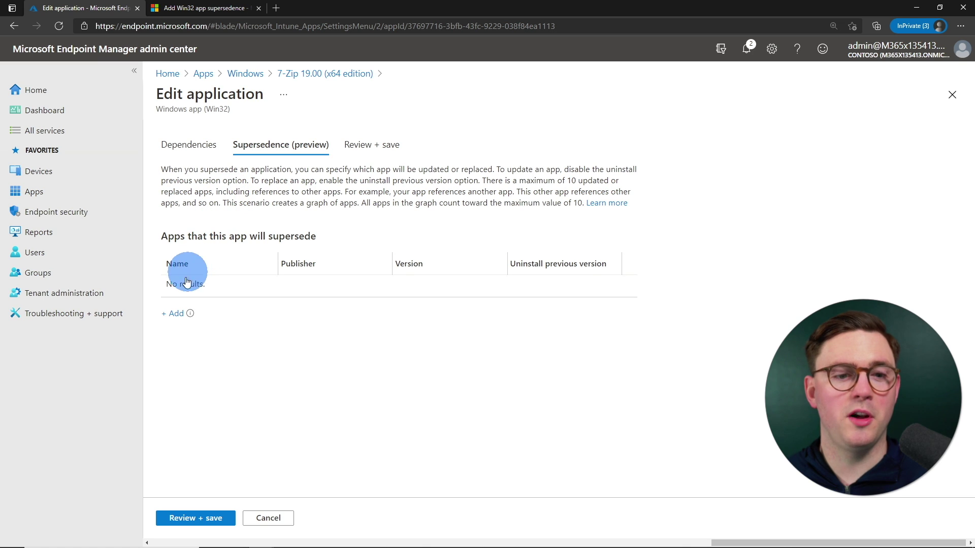
- Bring up the Add Apps picker listing apps that 7-Zip 19.00 can supersede
left_click(180, 318)
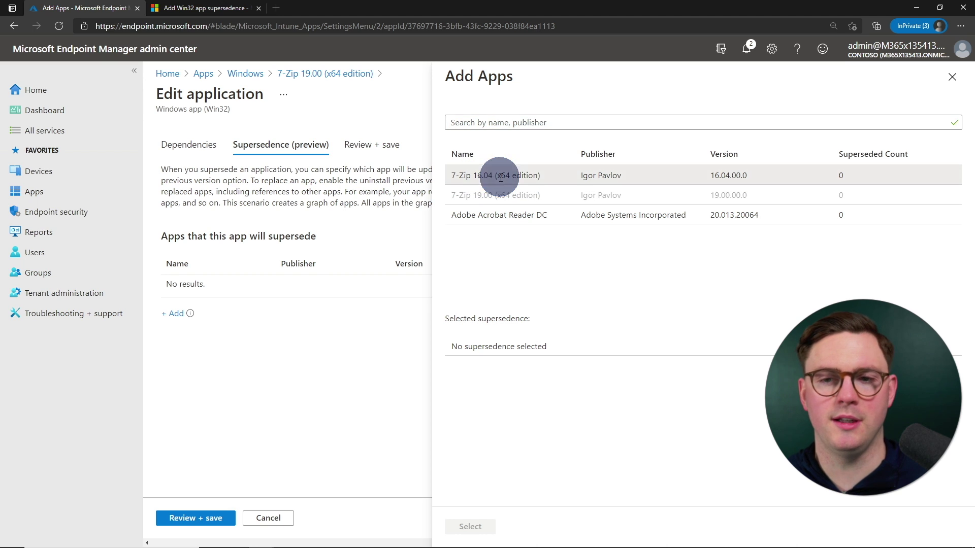
- Select 7-Zip 16.04 (x64 edition) as the app superseded by 7-Zip 19.00
left_click(501, 176)
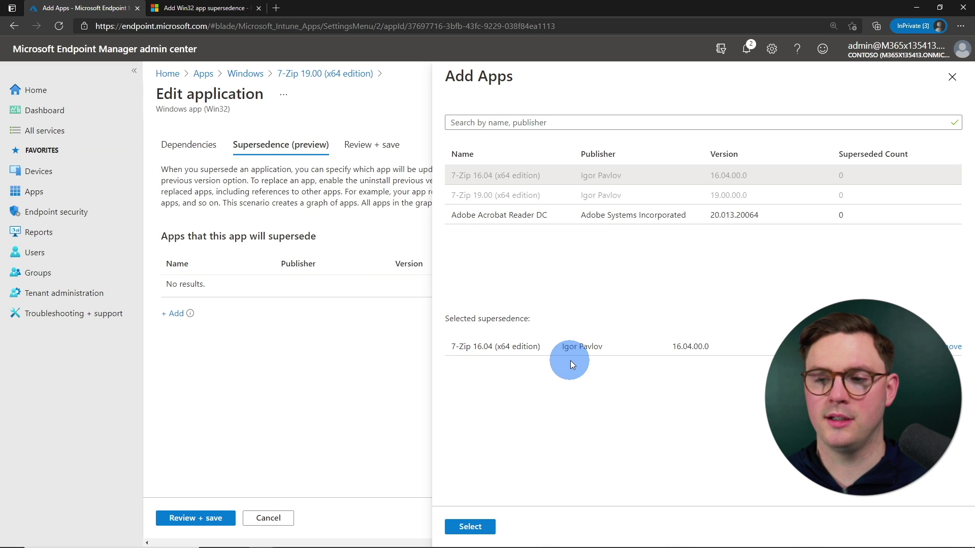
left_click(462, 528)
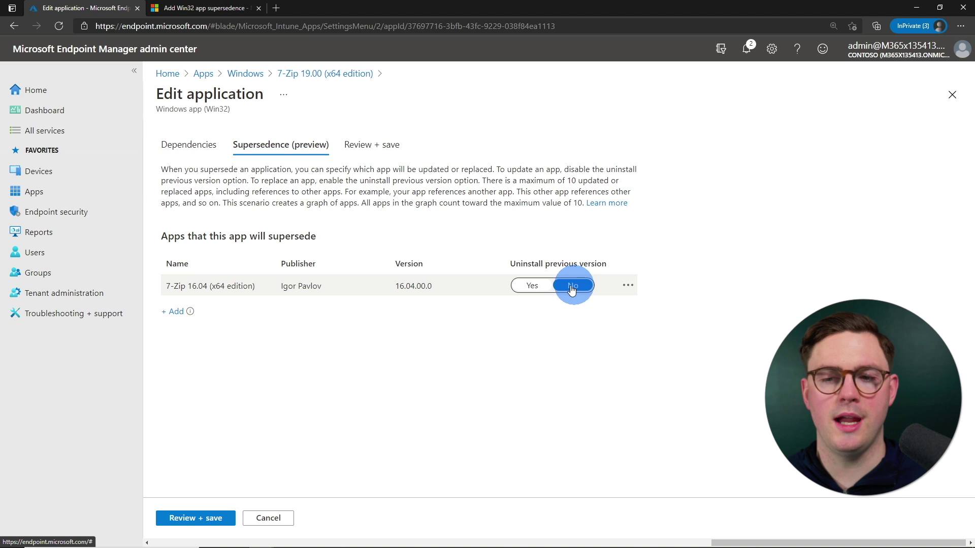
- Set Uninstall previous version to Yes for 7-Zip 16.04 and proceed to Review + save
left_click(533, 286)
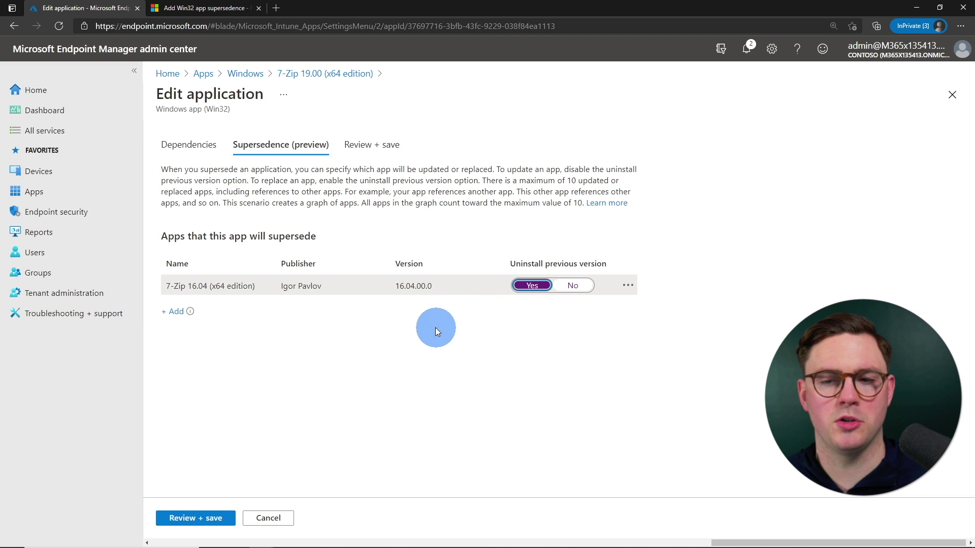
left_click(627, 285)
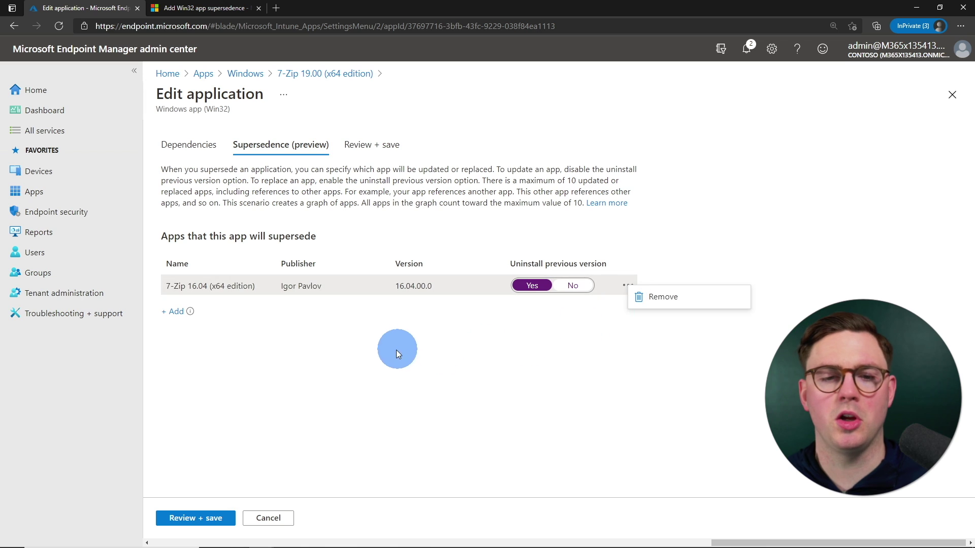
left_click(389, 353)
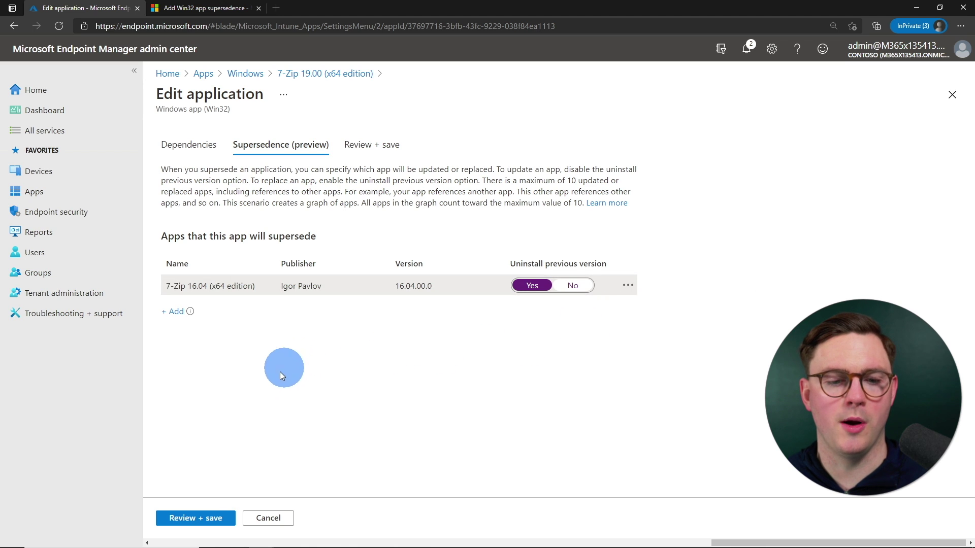
left_click(196, 517)
- Save the supersedence and confirm 7-Zip 16.04 (x64 edition) is listed as Replace
left_click(197, 519)
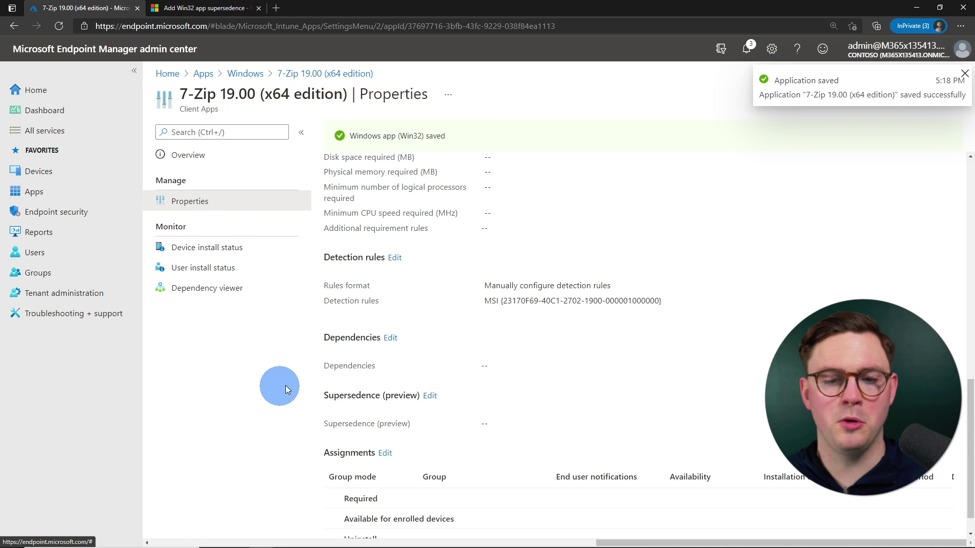
scroll(336, 373, "down", 2)
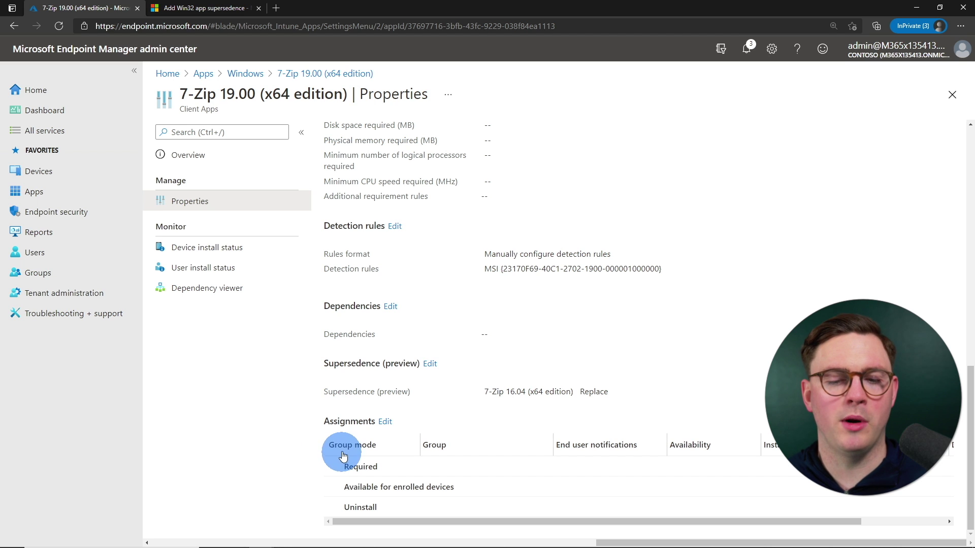
- Assign 7-Zip 19.00 as Available for enrolled devices to the Intune-Applications-Available group
left_click(385, 422)
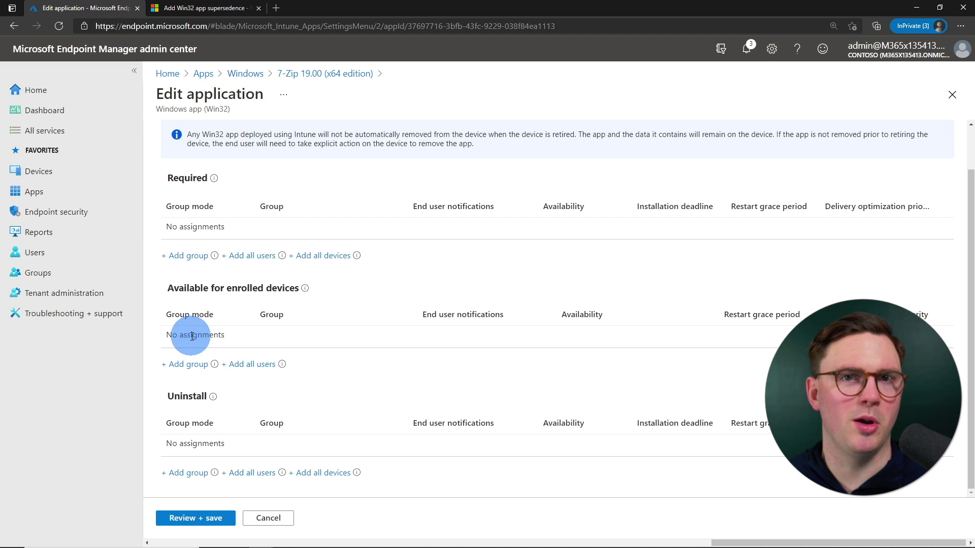
left_click(185, 364)
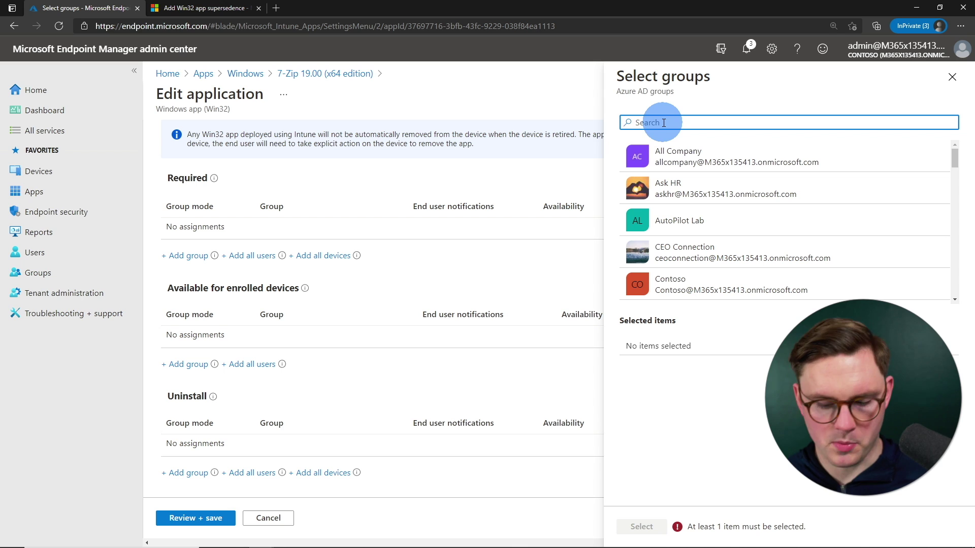
type("intune")
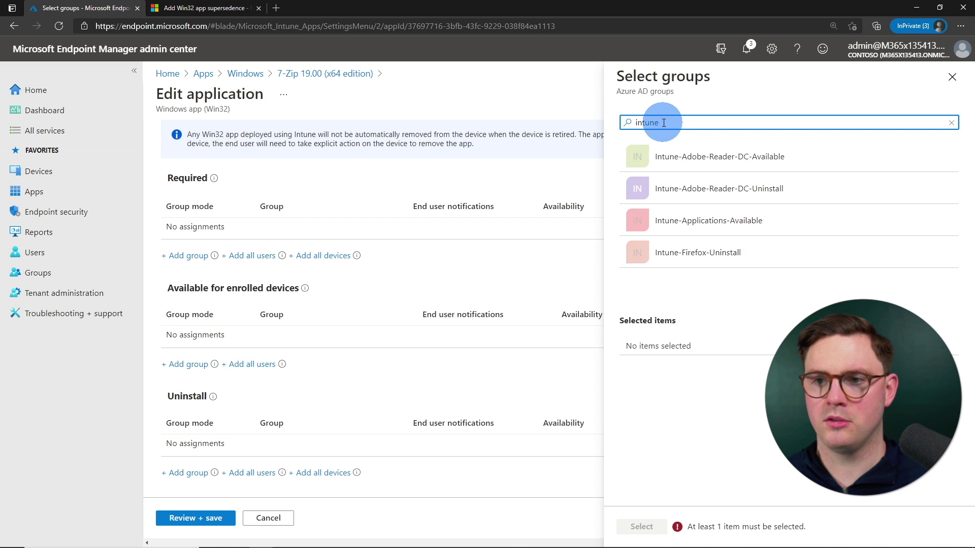
left_click(682, 218)
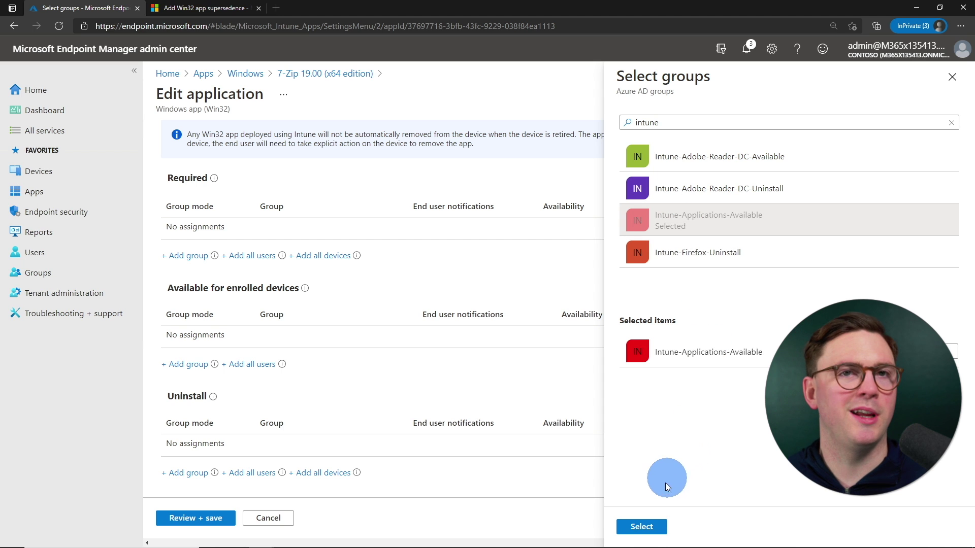
left_click(651, 528)
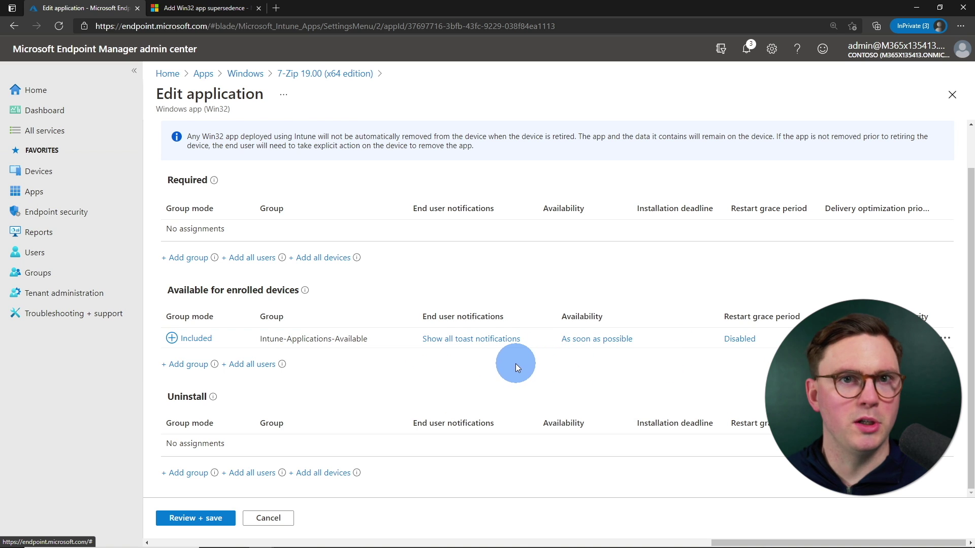
- Save the 7-Zip 19.00 available assignment unchanged through Review + save
left_click(495, 345)
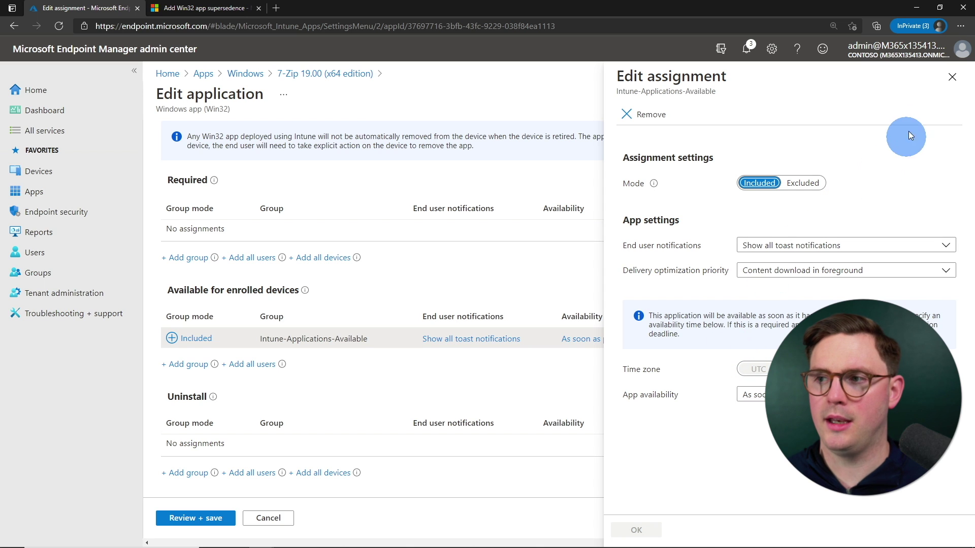
left_click(951, 77)
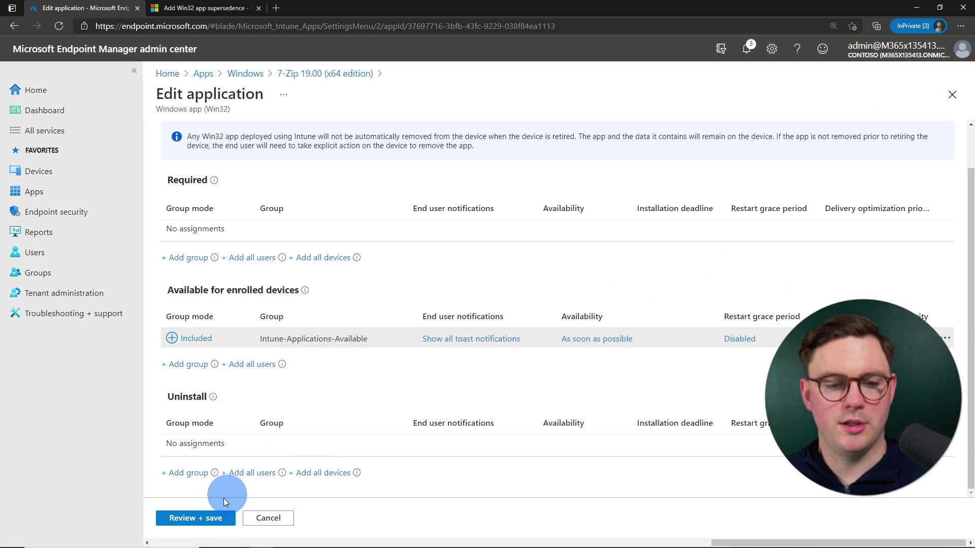
left_click(213, 523)
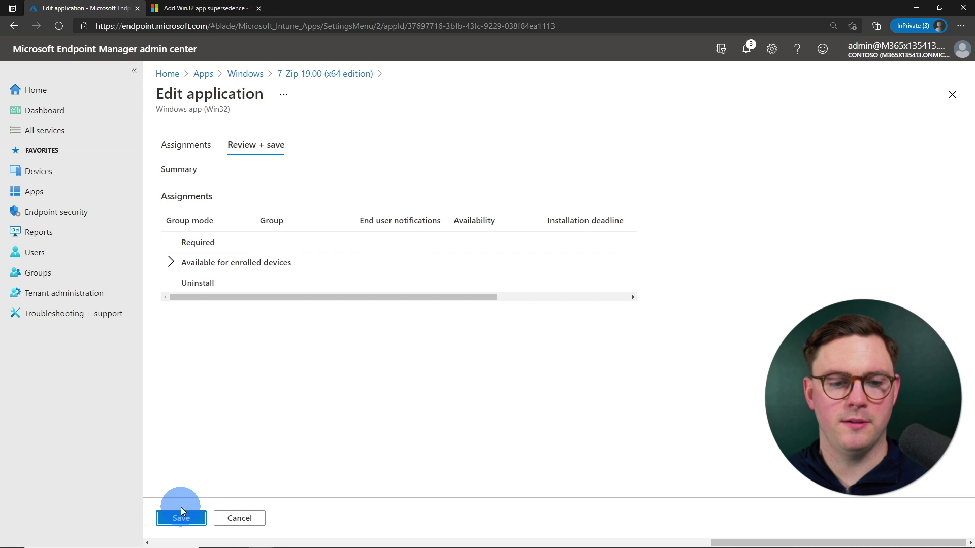
left_click(180, 521)
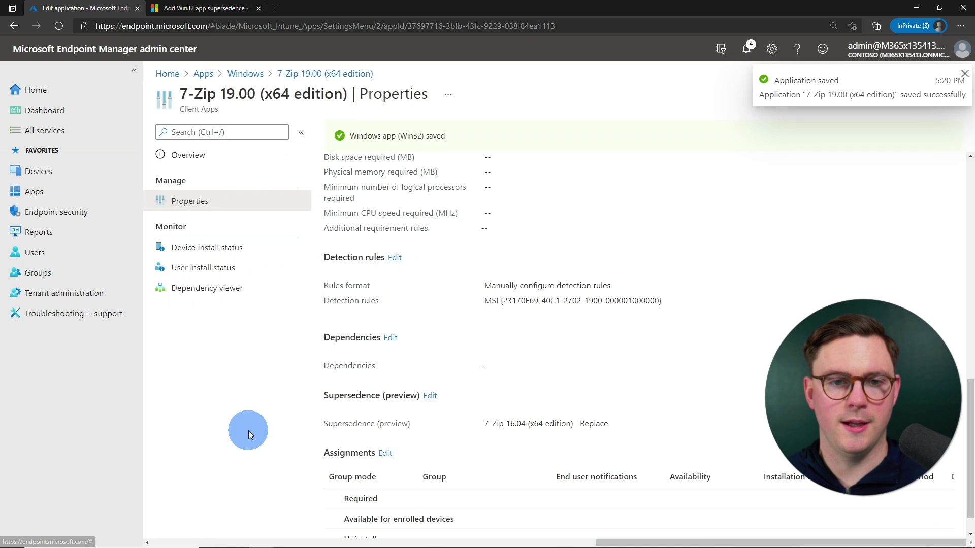
scroll(300, 422, "down", 2)
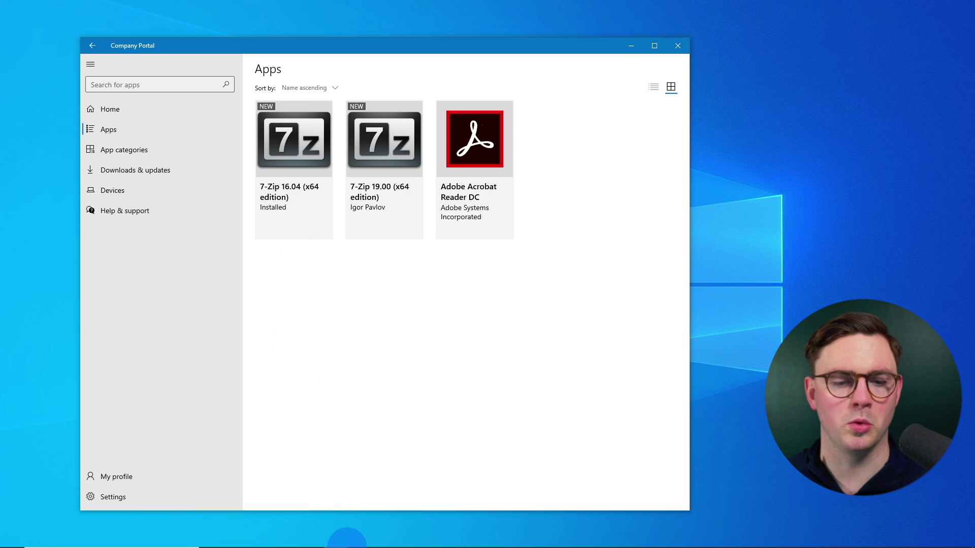
- Bring Programs and Features forward, showing 7-Zip 16.04 (x64 edition) as version 16.04.00.0
left_click(360, 538)
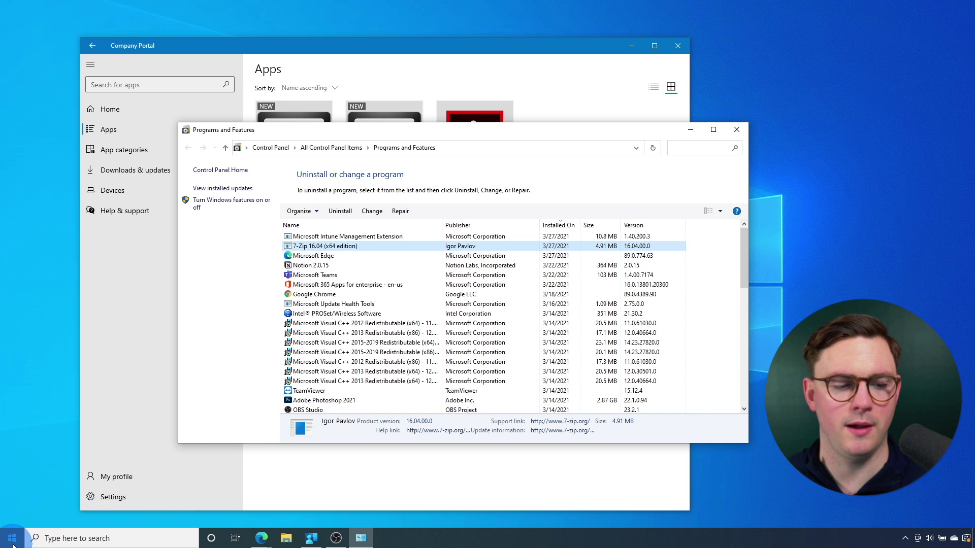
left_click(12, 538)
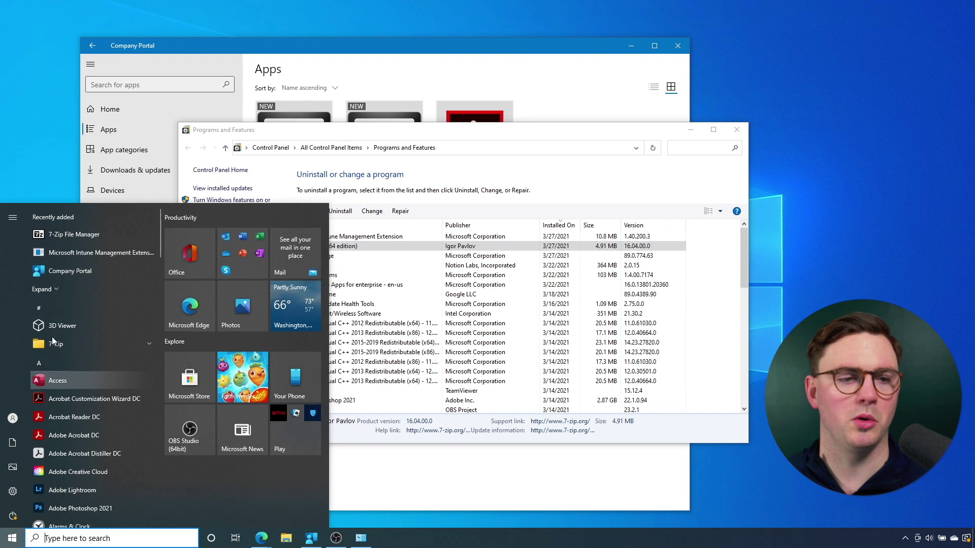
- Confirm 7-Zip File Manager's About box reads 16.04 (64-bit), then close 7-Zip and minimize Programs and Features
left_click(82, 233)
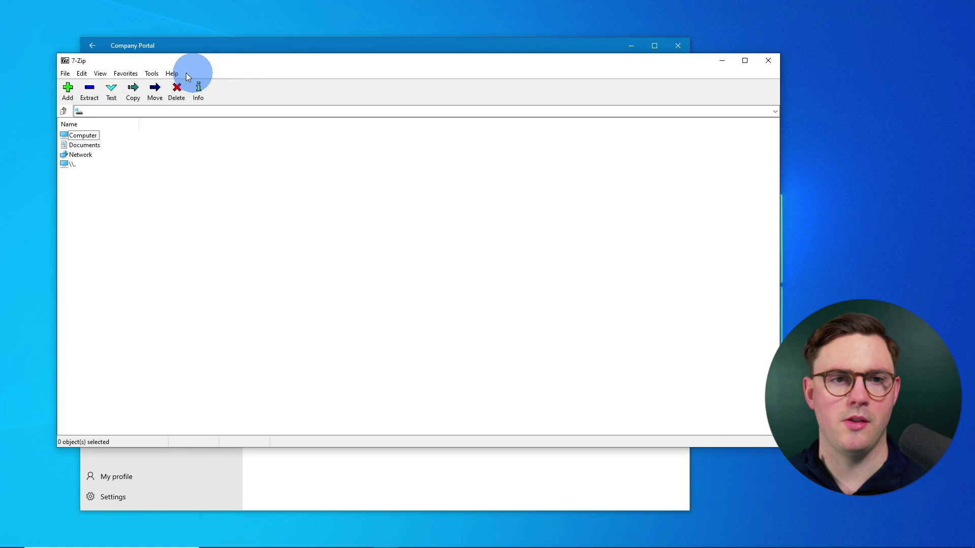
left_click(172, 74)
left_click(193, 100)
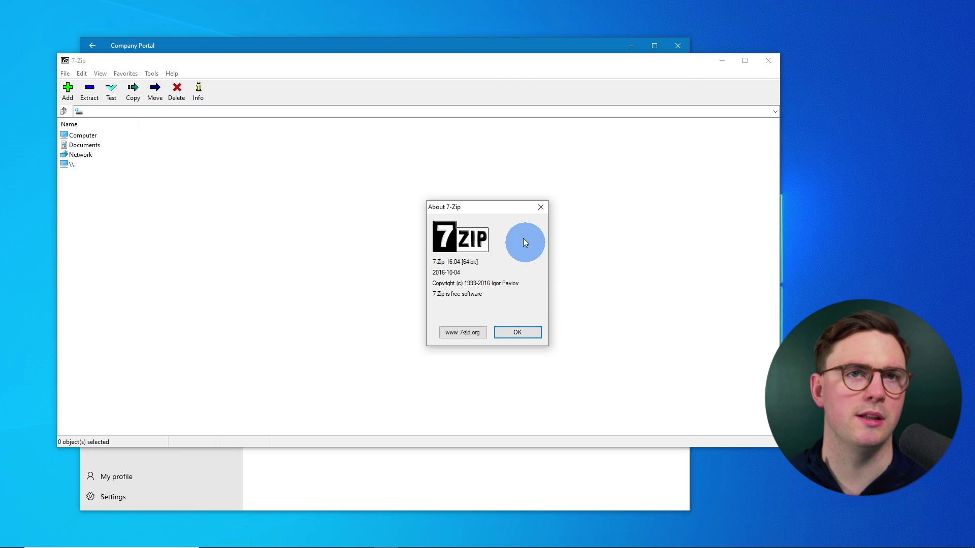
left_click(539, 207)
left_click(768, 60)
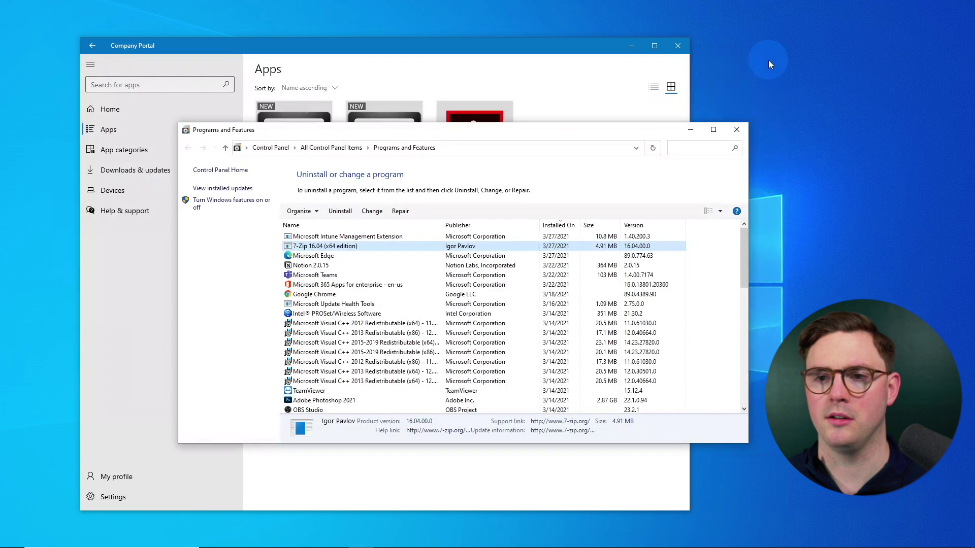
left_click(689, 131)
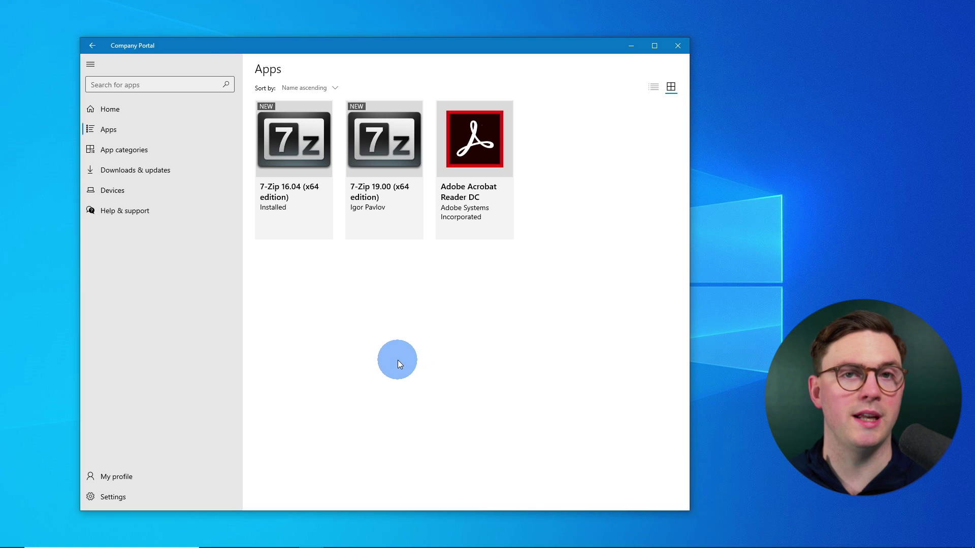
- Install 7-Zip 19.00 (x64 edition) from its Company Portal page until it reports Installed
left_click(381, 176)
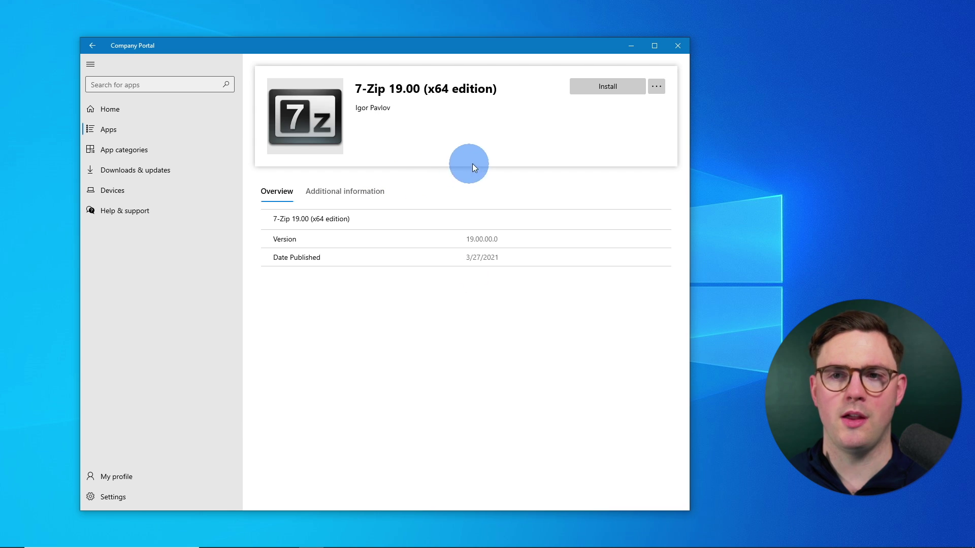
left_click(611, 85)
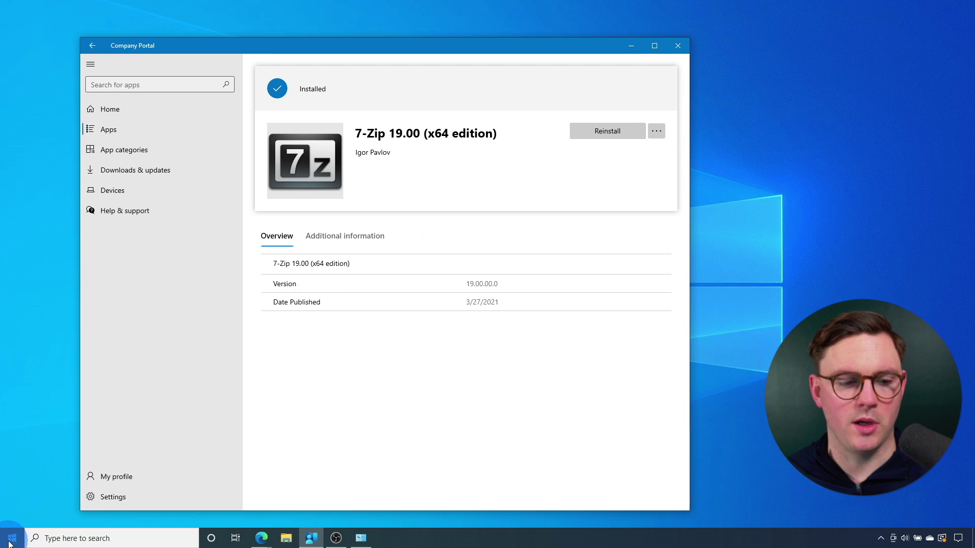
left_click(10, 541)
left_click(99, 236)
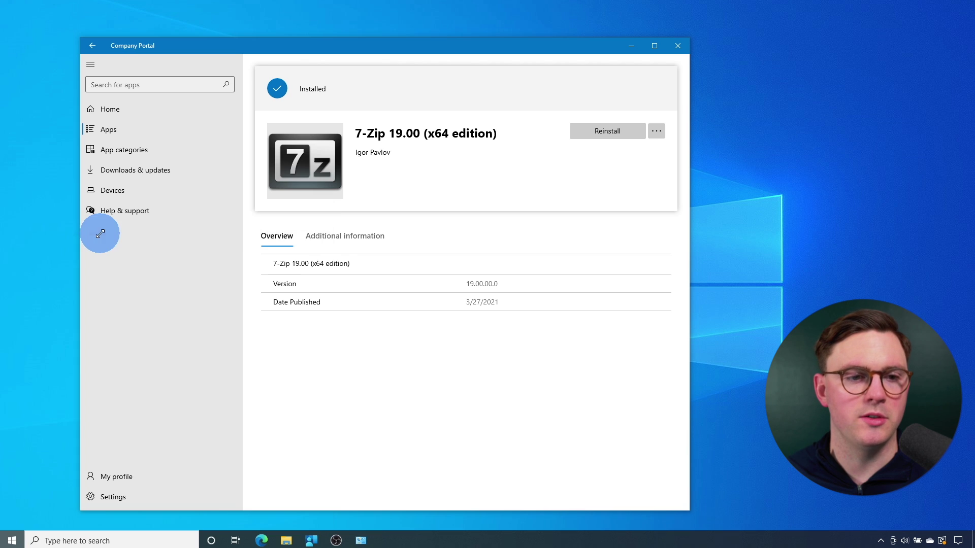
left_click(172, 73)
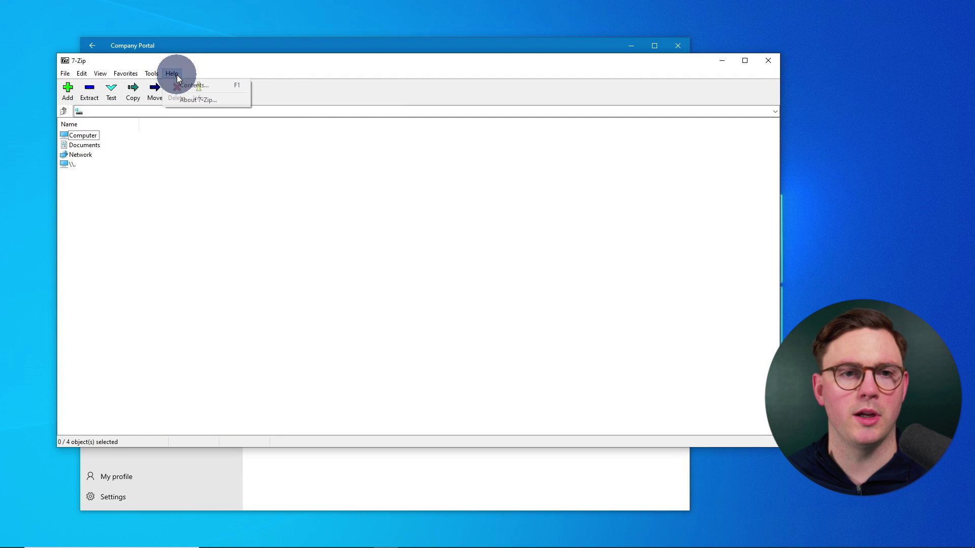
left_click(188, 101)
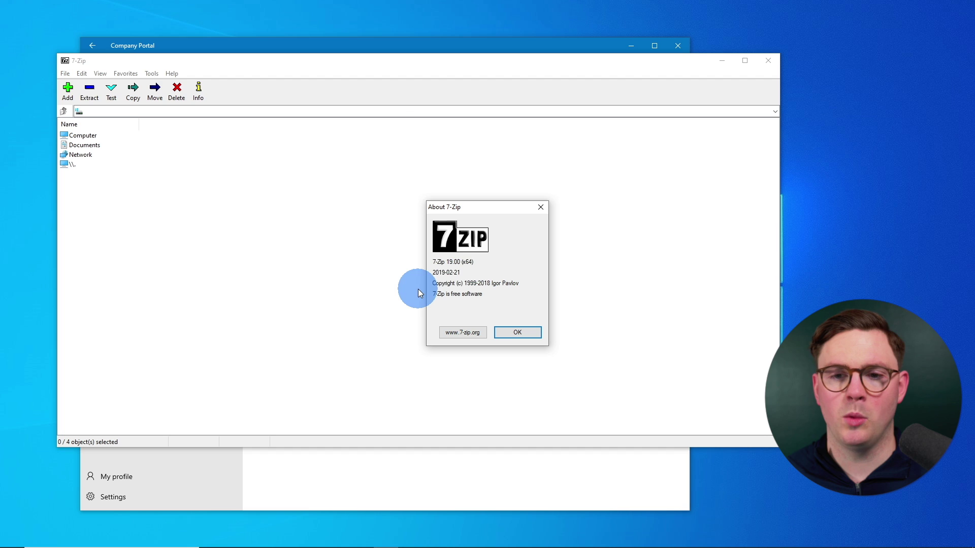
left_click(541, 210)
left_click(775, 60)
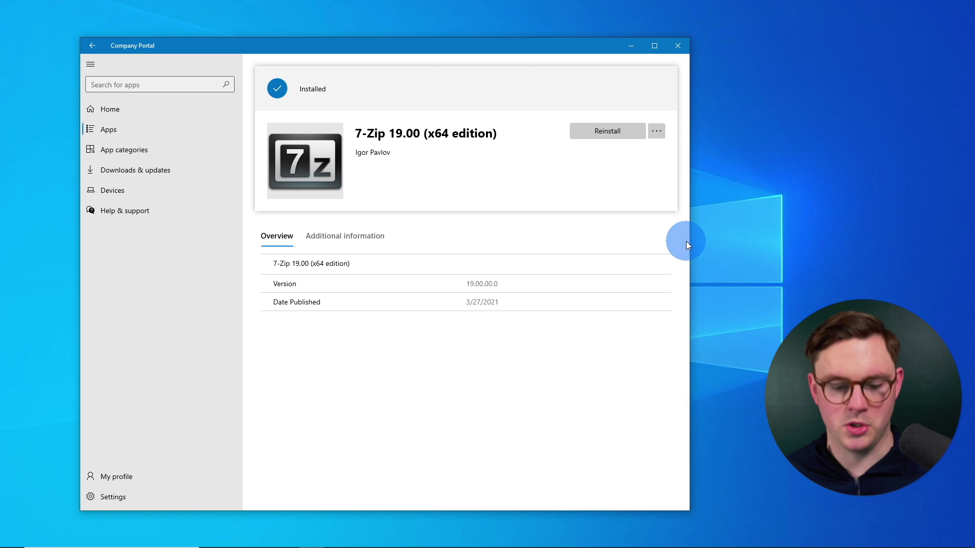
key("super+r")
type("app")
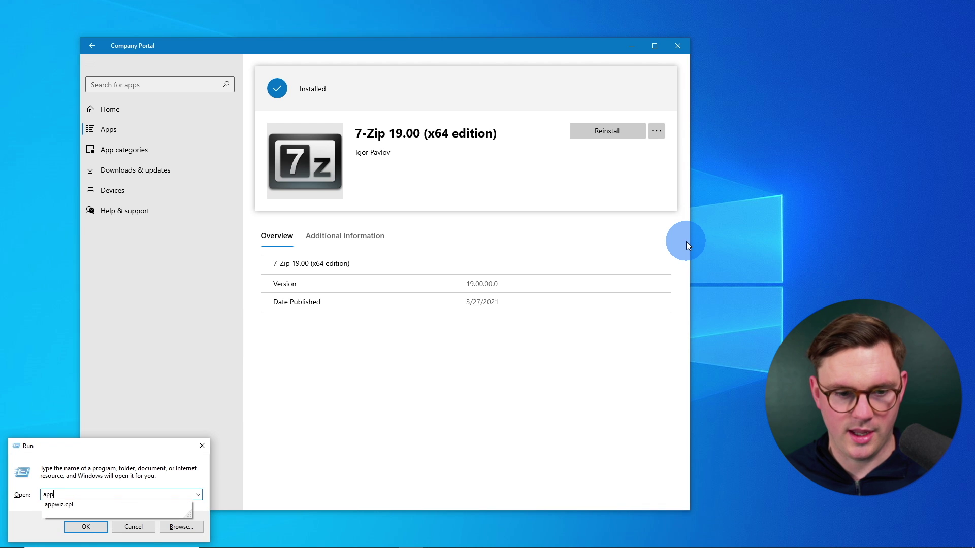
key("Down")
key("Return")
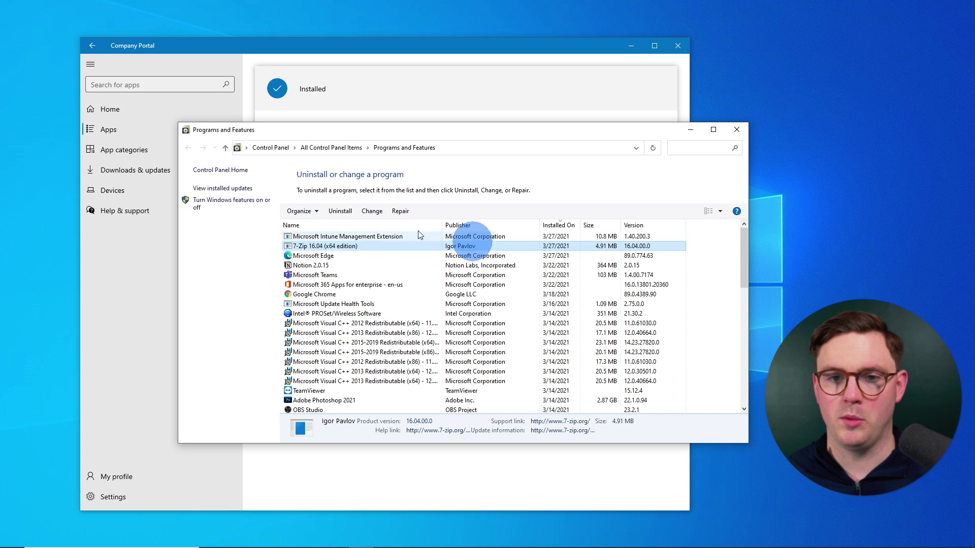
left_click(654, 148)
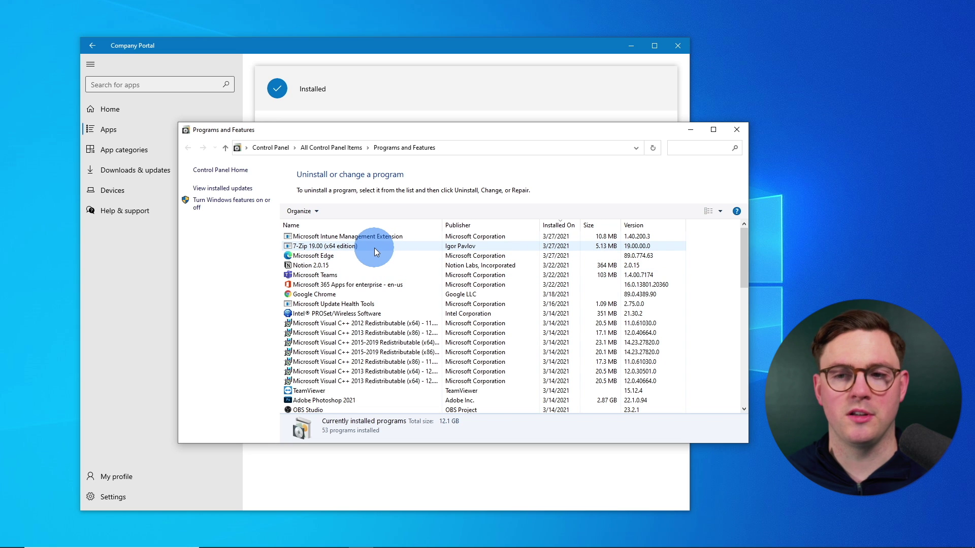
left_click(736, 130)
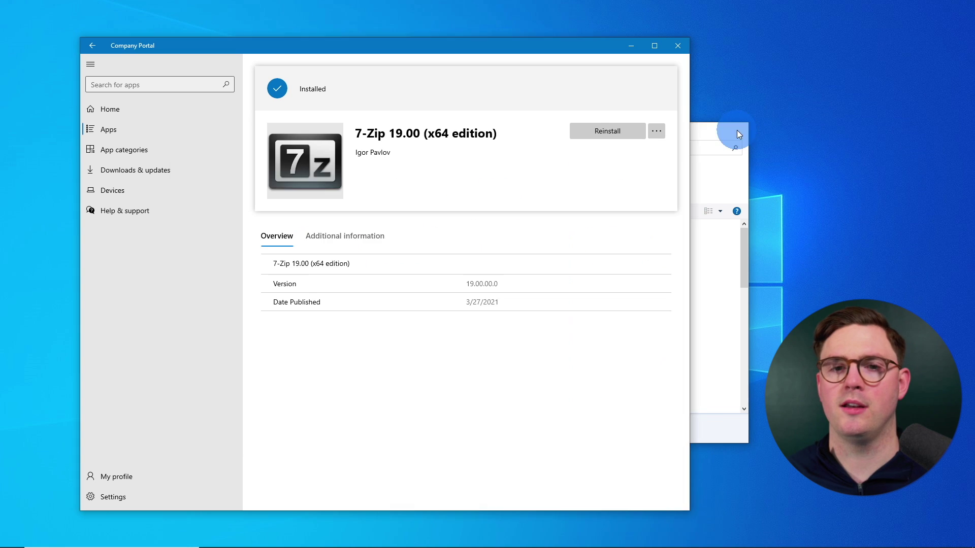
left_click(137, 131)
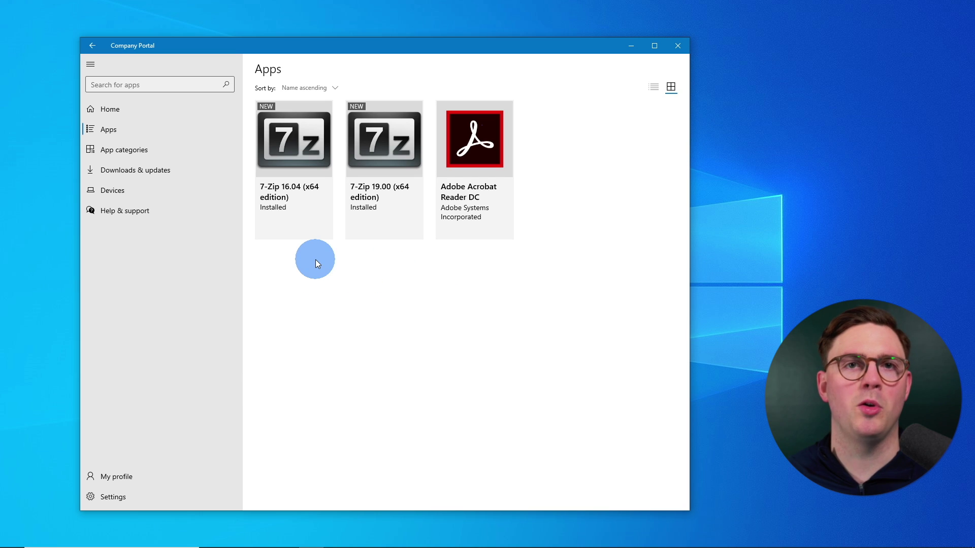
- Request an install of 7-Zip 16.04 (x64 edition), version 16.04.00.0, from its app page
left_click(303, 169)
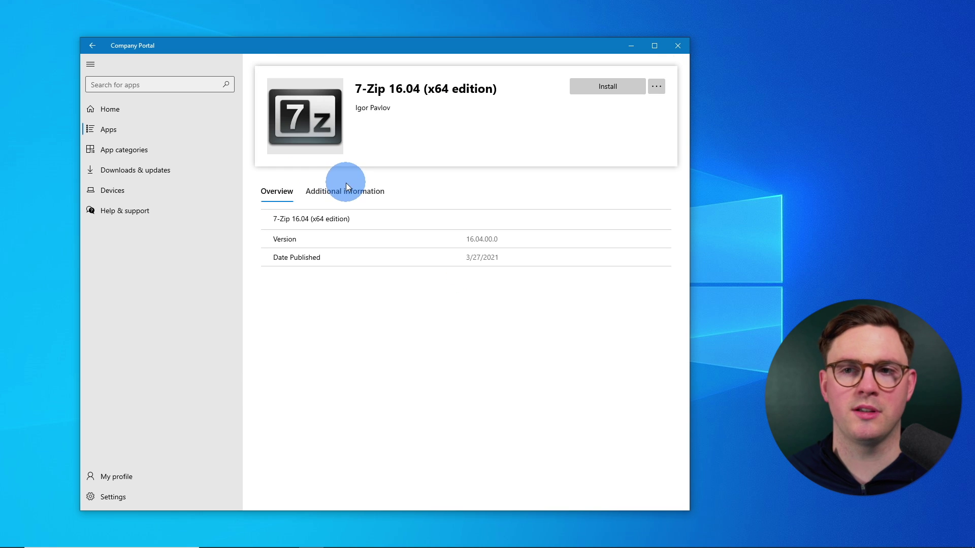
left_click(602, 86)
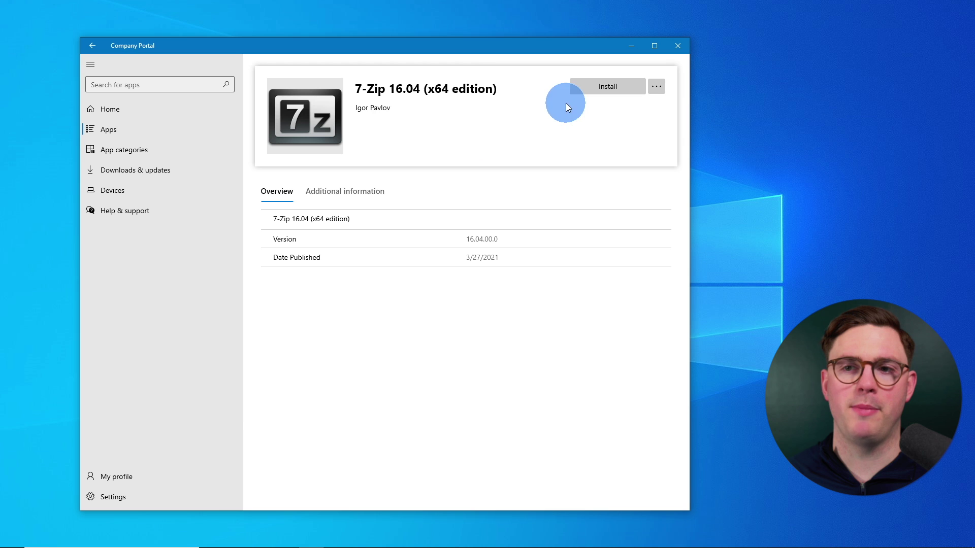
mouse_move(269, 525)
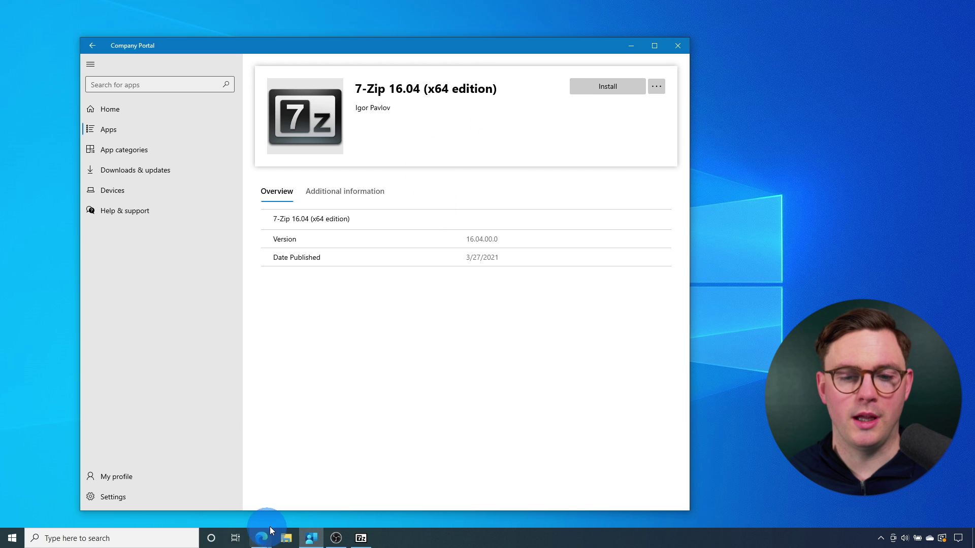